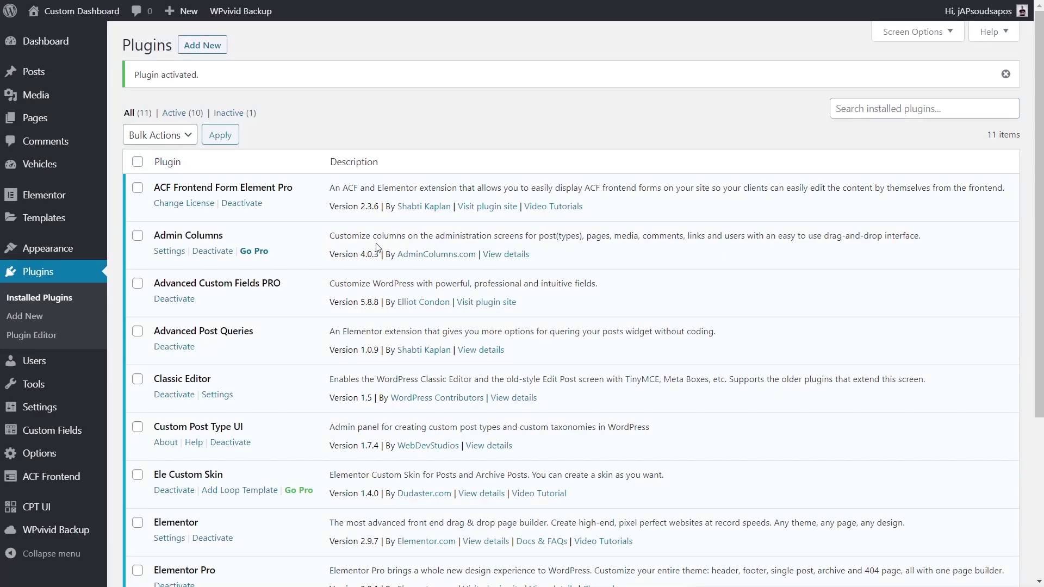
pyautogui.scroll(-1, 322, 241)
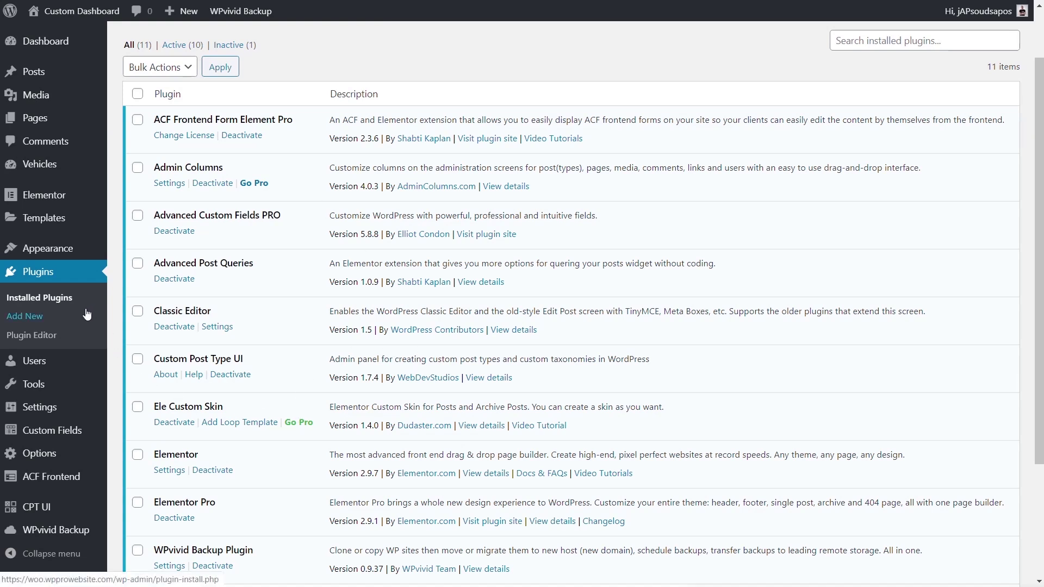
pyautogui.moveTo(59, 224)
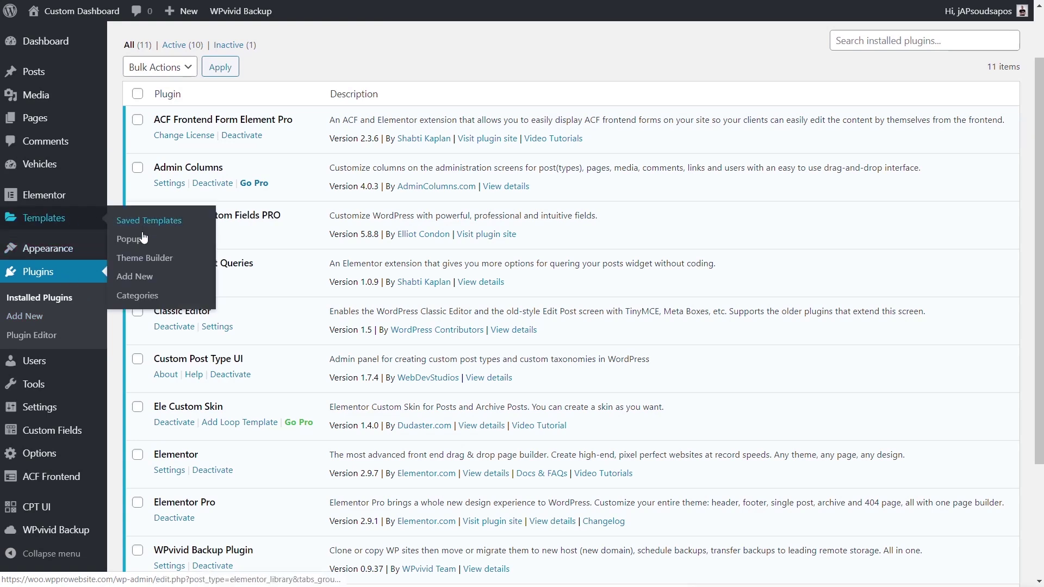
# - Open Templates > Theme Builder to list the Vehicle Loop, List Posts, Default Footer and Default Header templates
pyautogui.click(140, 264)
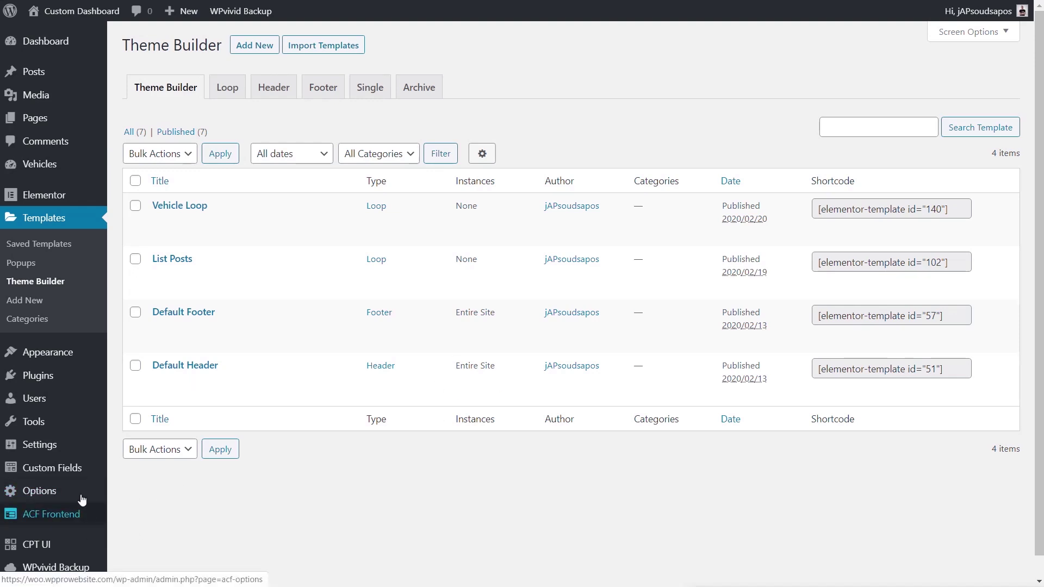
# - Create a new ACF field group titled 'Template Extras' shown only where Post Type is Template
pyautogui.moveTo(63, 471)
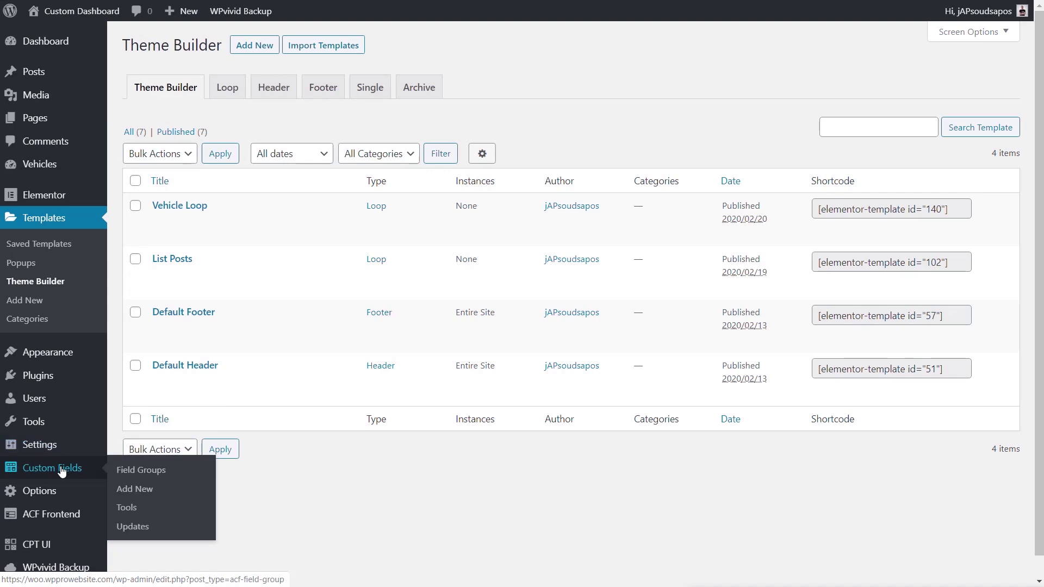
pyautogui.click(138, 491)
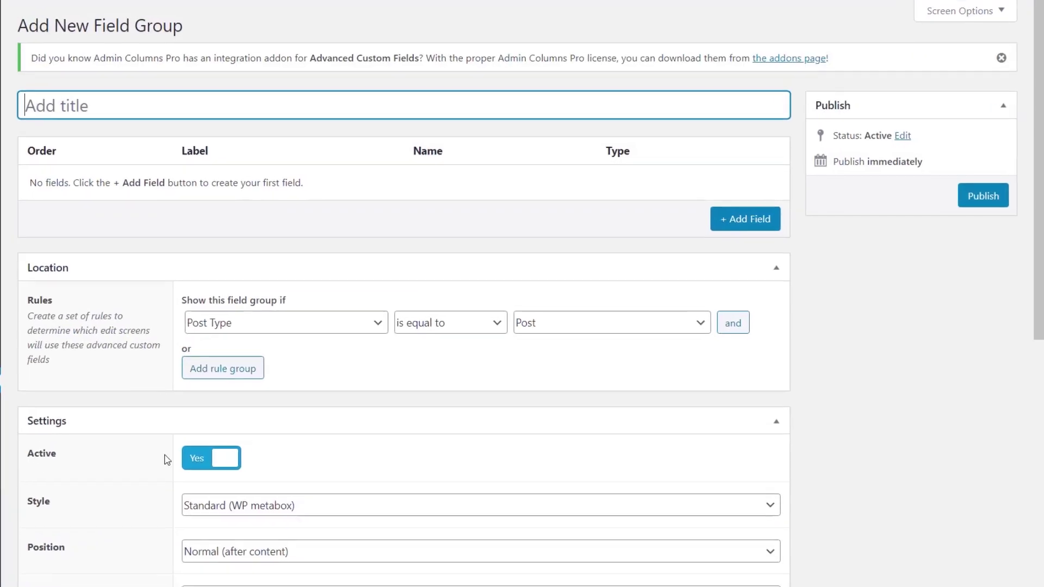
pyautogui.write('Template Extras')
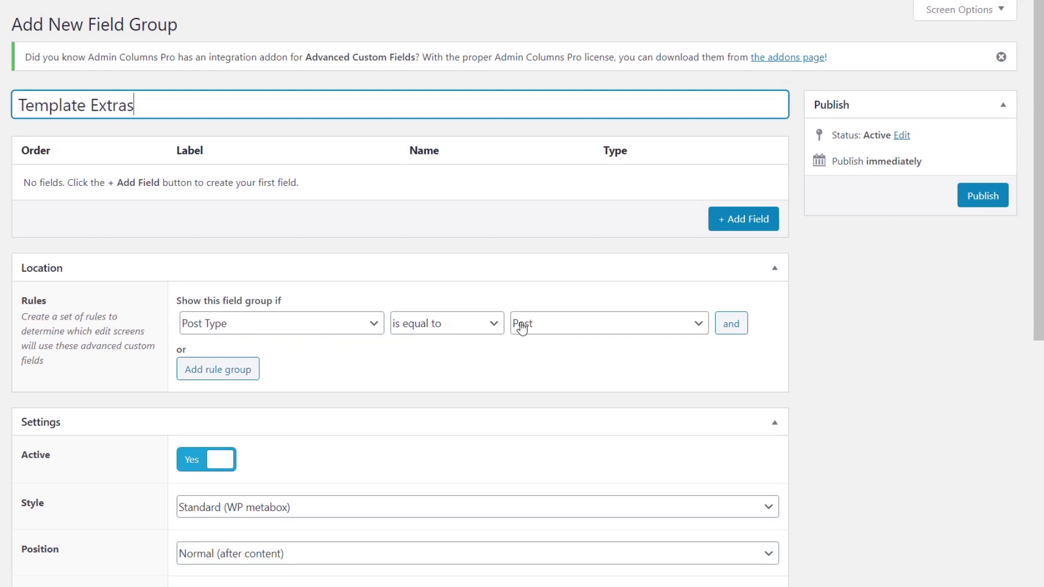
pyautogui.click(597, 325)
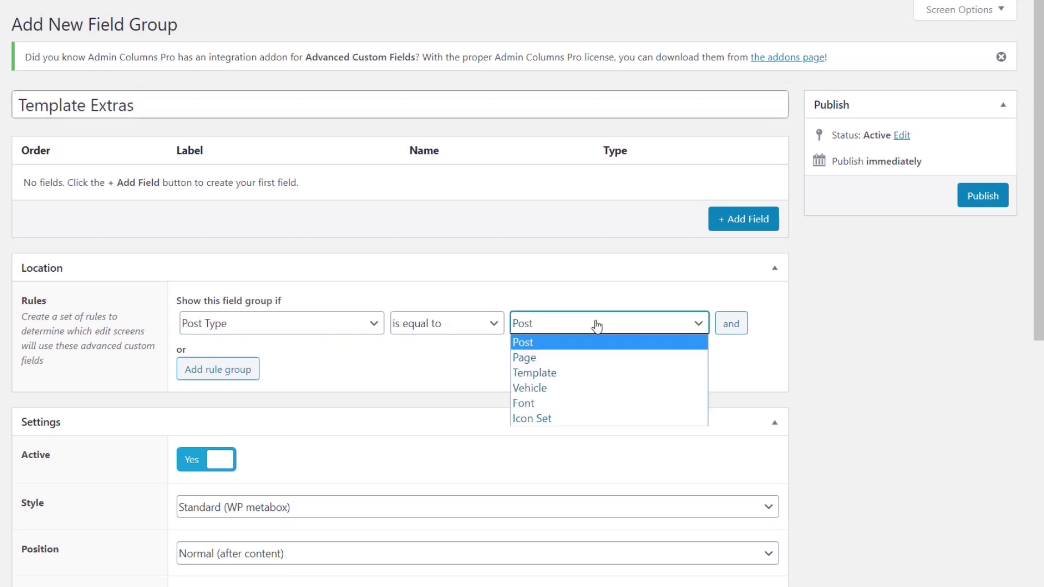
pyautogui.click(557, 372)
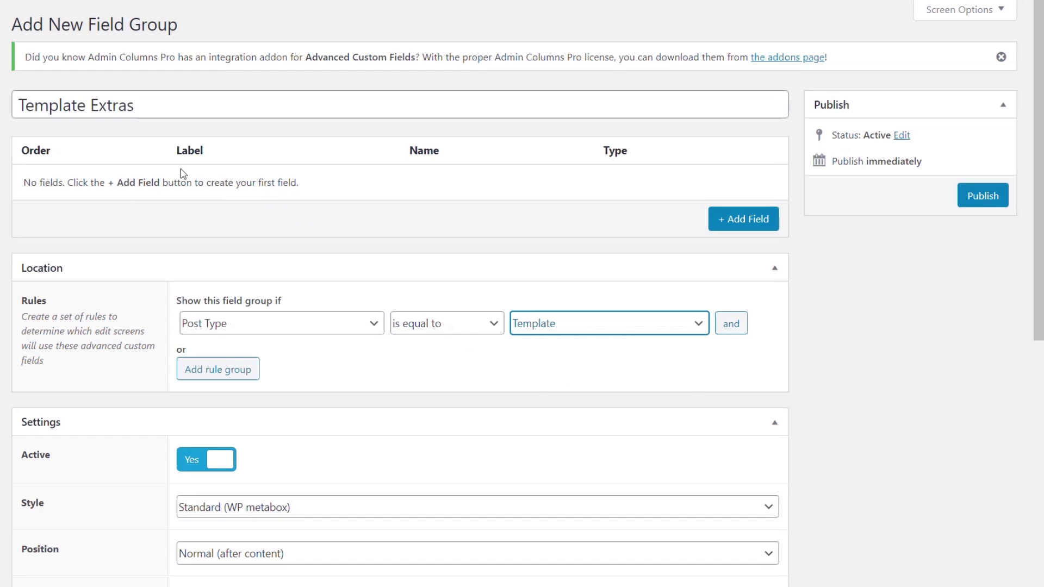
# - Add a Notes field of type Text Area and publish the field group
pyautogui.click(763, 223)
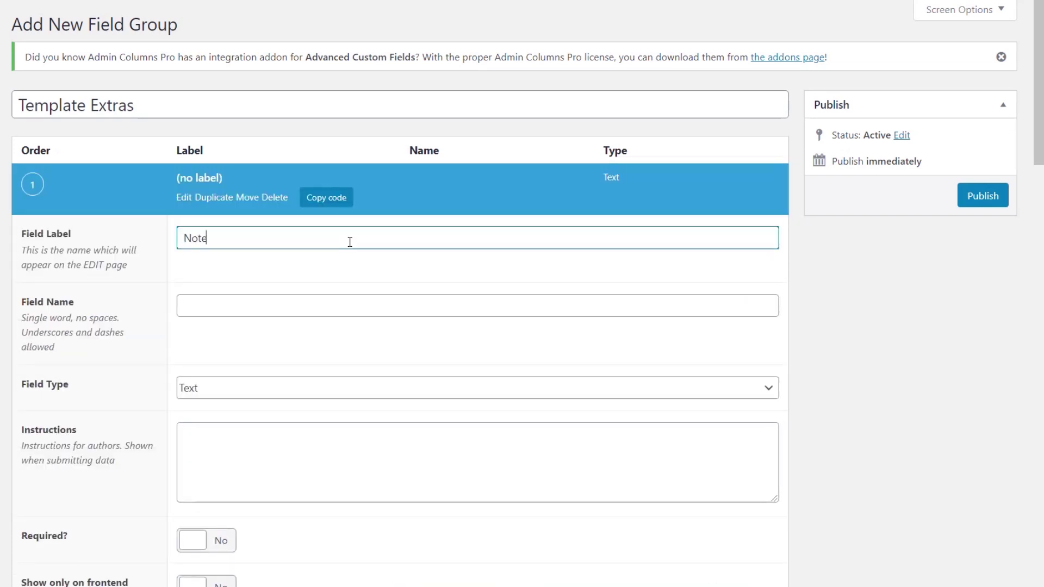
pyautogui.write('s')
pyautogui.press('Tab')
pyautogui.click(268, 388)
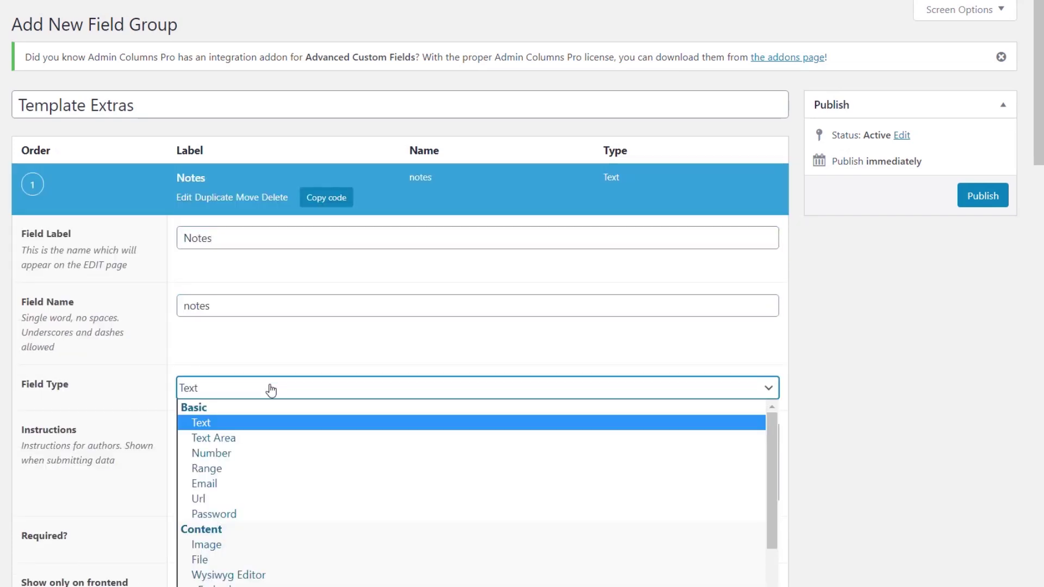
pyautogui.click(255, 438)
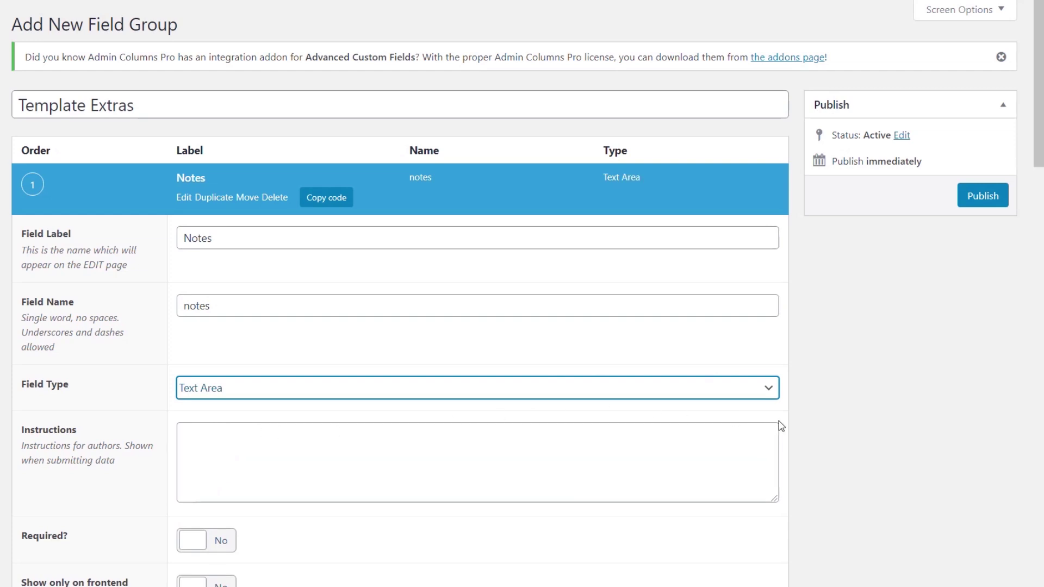
pyautogui.scroll(-2, 780, 423)
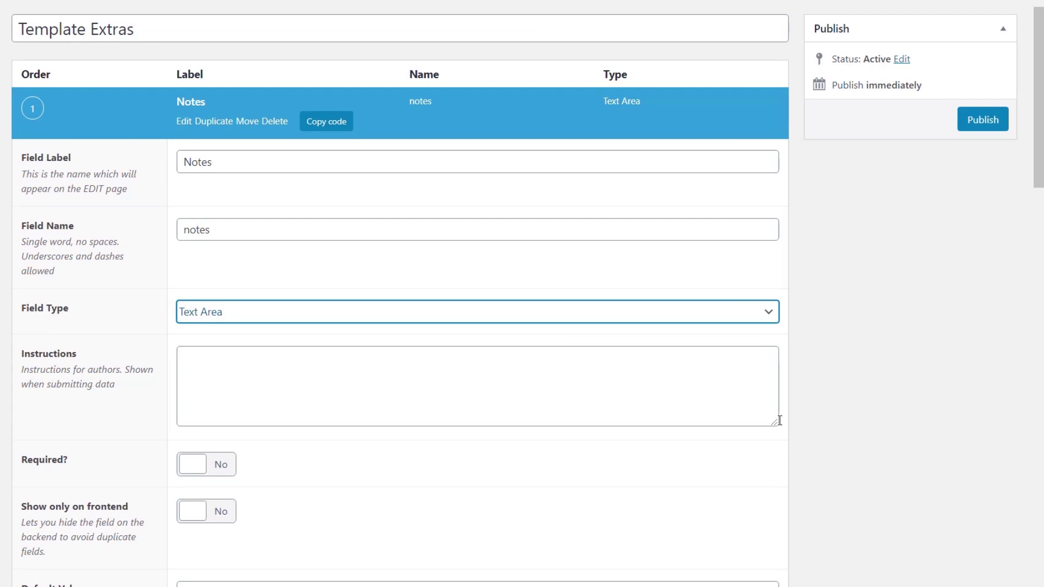
pyautogui.scroll(2, 780, 421)
pyautogui.click(982, 193)
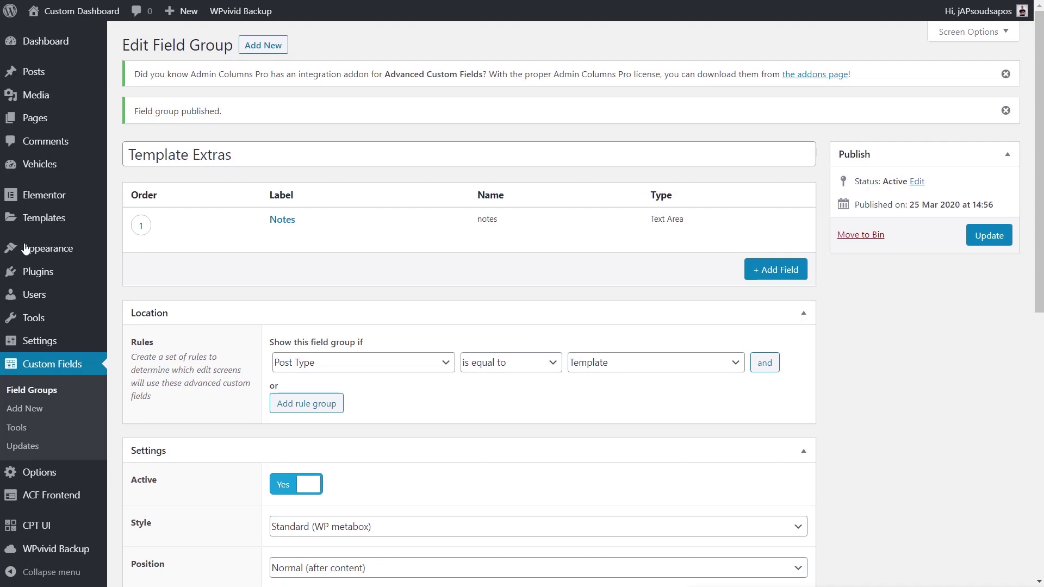
# - Edit the Default Header template, enter 'This is a note' in its Notes field, and update it
pyautogui.moveTo(47, 218)
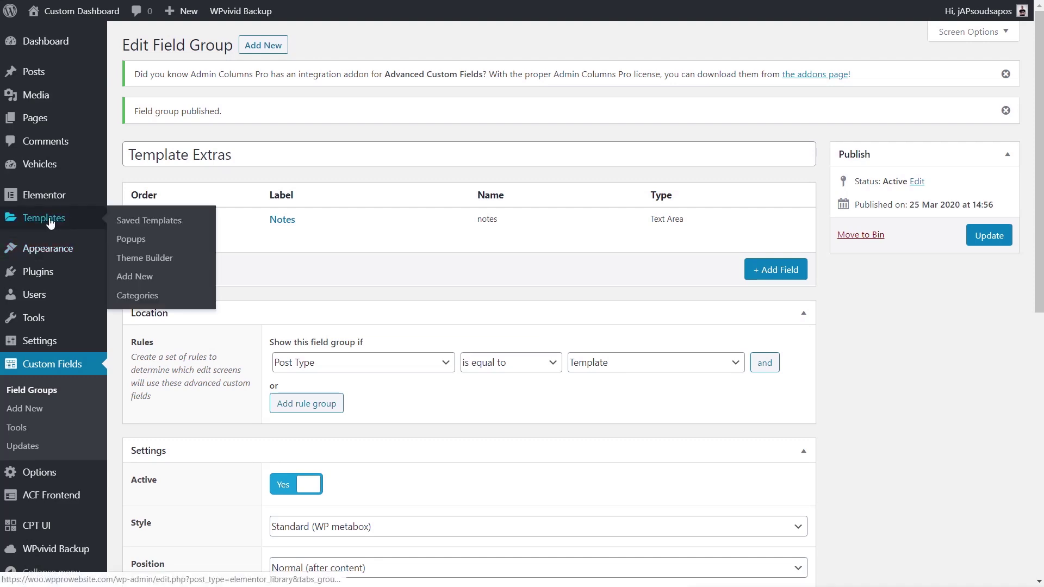
pyautogui.click(142, 261)
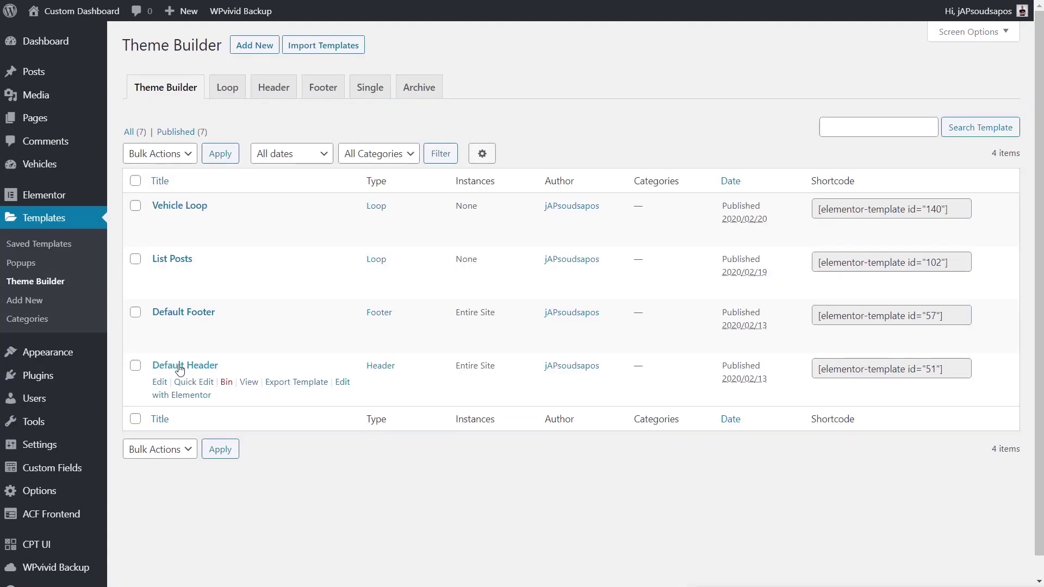
pyautogui.click(177, 364)
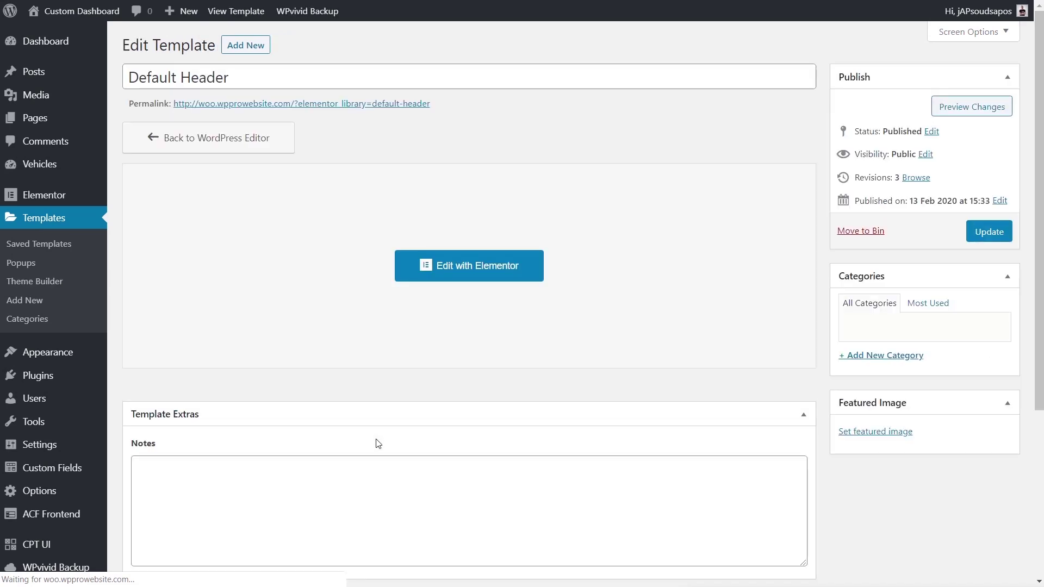
pyautogui.scroll(-1, 637, 452)
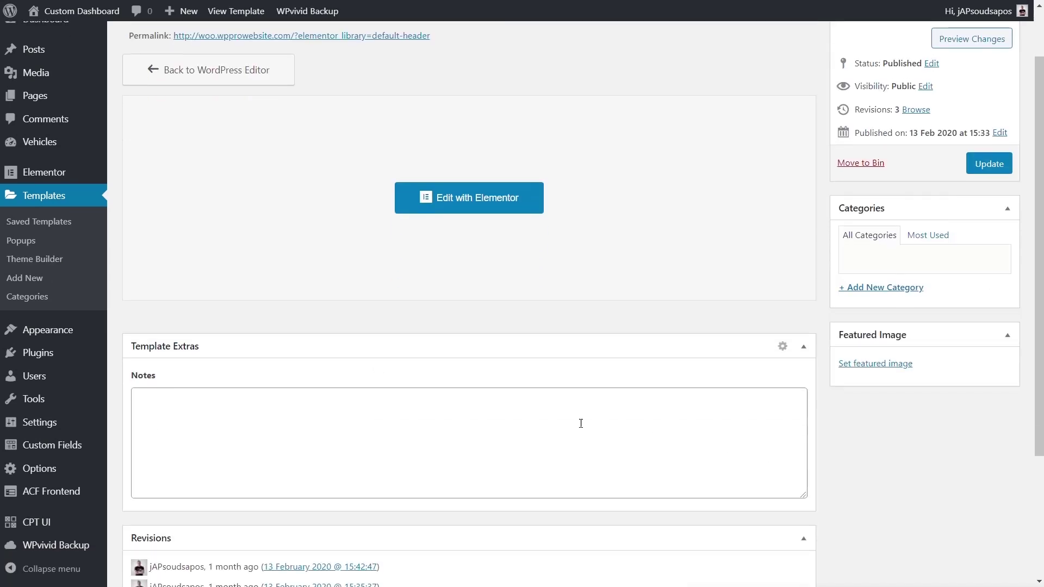
pyautogui.click(186, 401)
pyautogui.write('This is a note!')
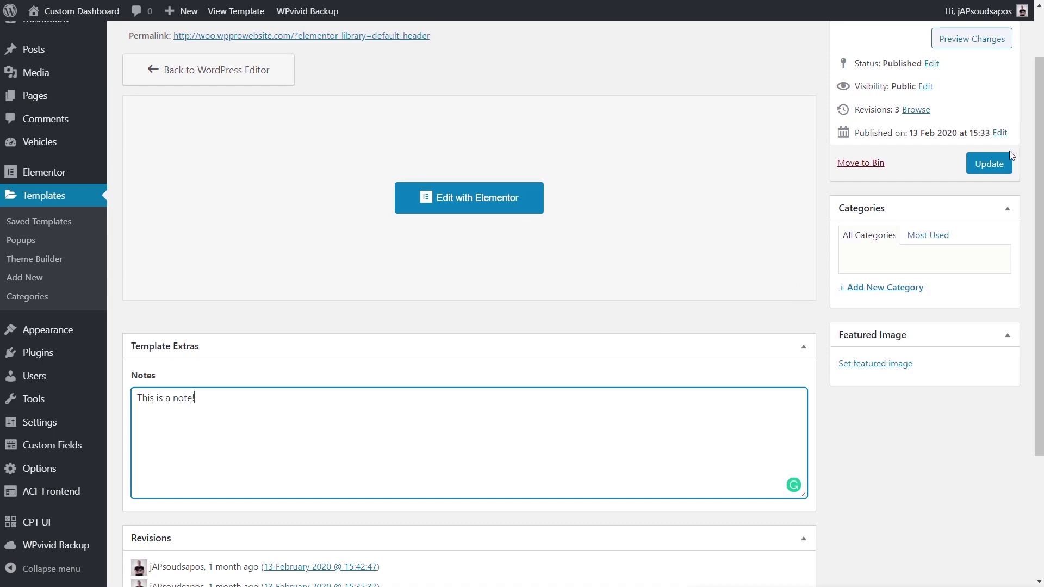
pyautogui.click(990, 164)
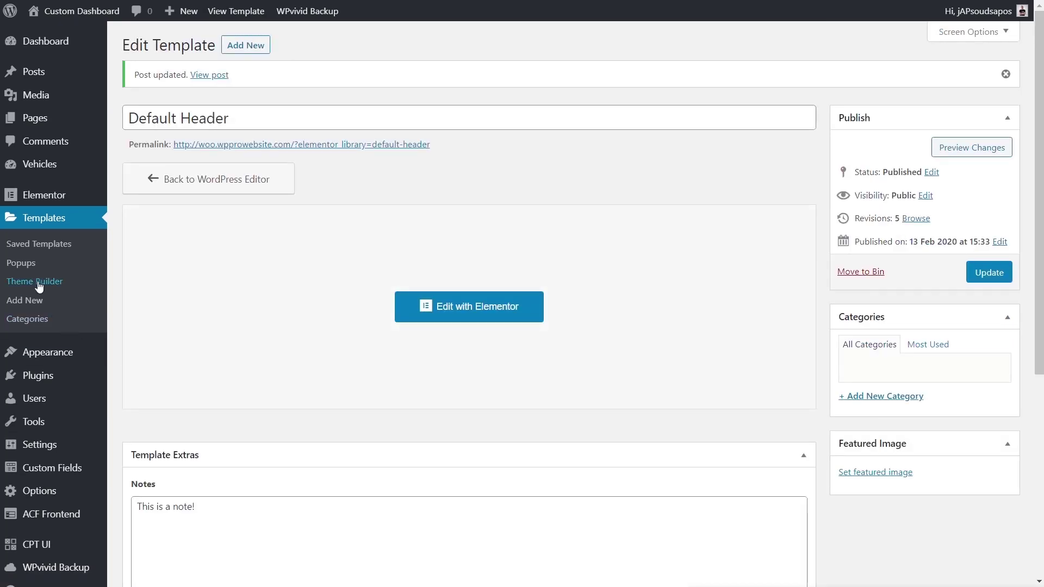
# - In Admin Columns for My Templates, remove the Author and Date columns
pyautogui.click(37, 283)
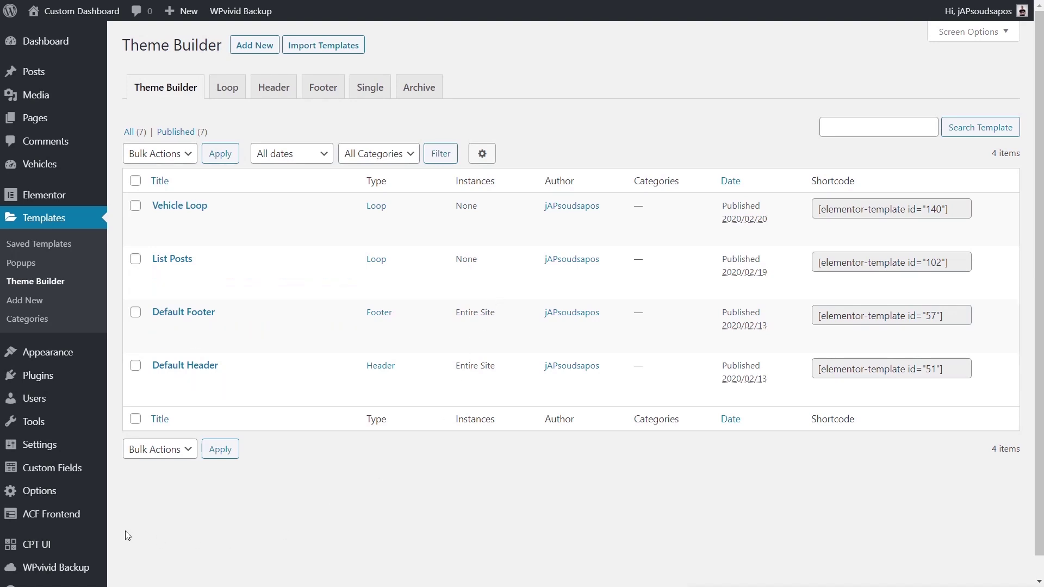
pyautogui.moveTo(49, 451)
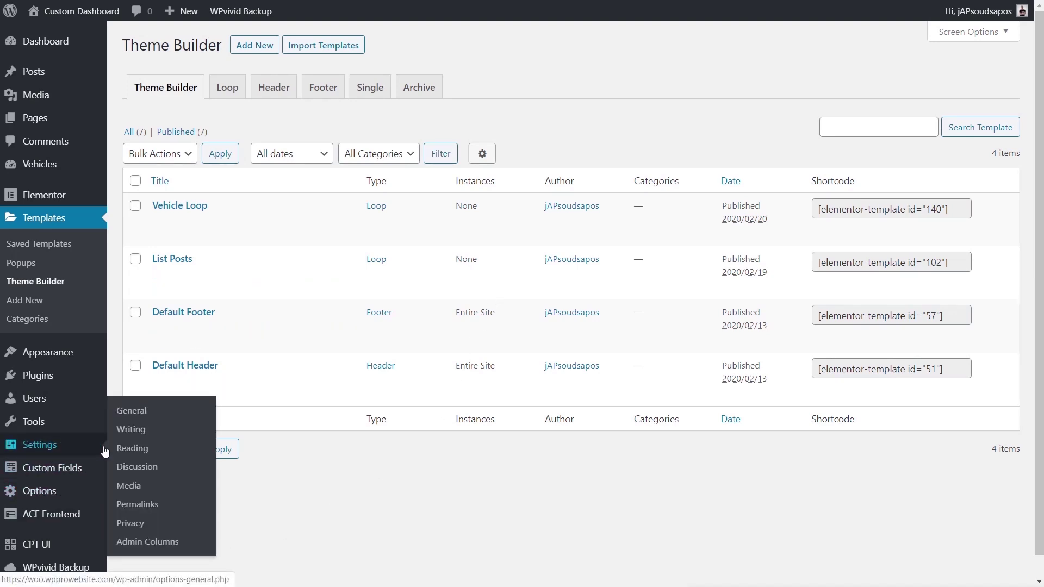
pyautogui.click(130, 542)
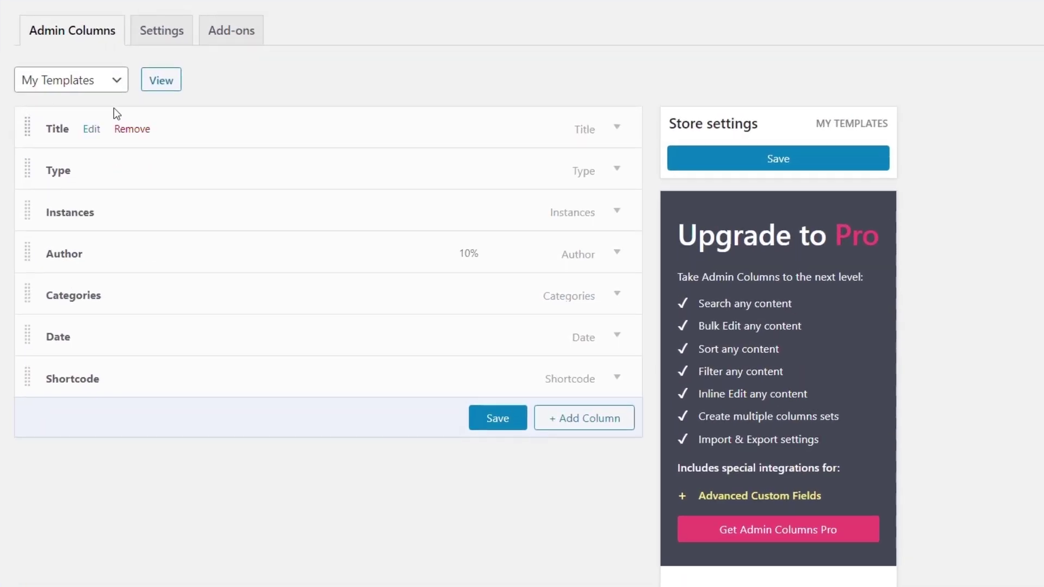
pyautogui.click(120, 86)
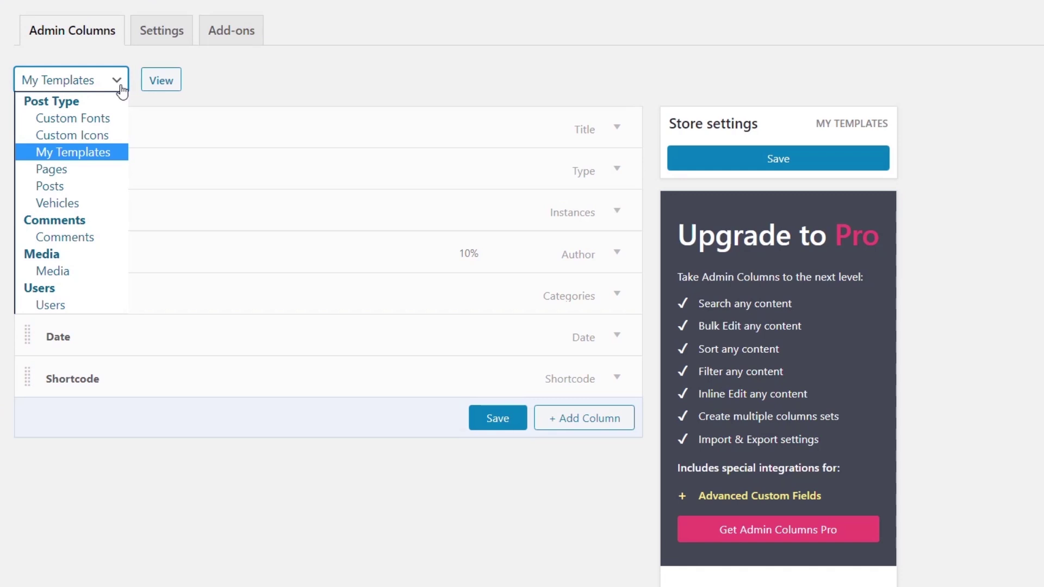
pyautogui.click(344, 82)
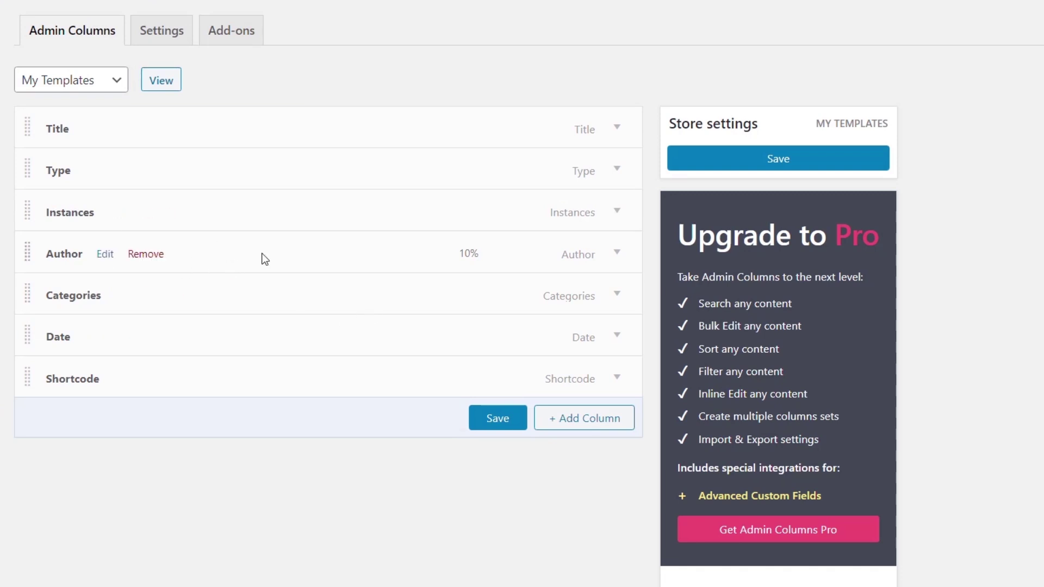
pyautogui.click(154, 255)
pyautogui.click(133, 296)
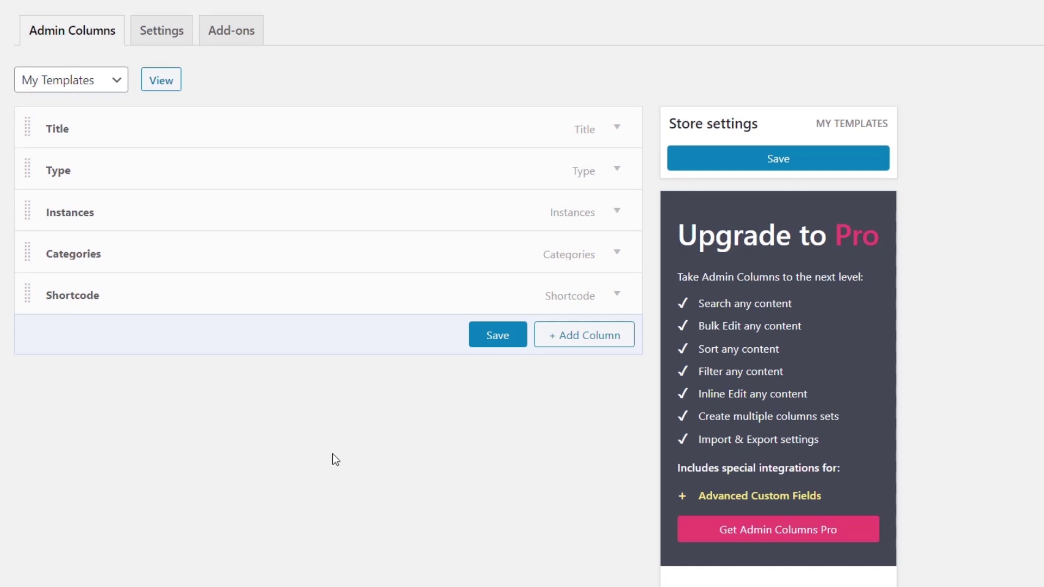
# - Add a new column and set its type to Custom Field instead of the Pro-only Advanced Custom Fields
pyautogui.click(568, 341)
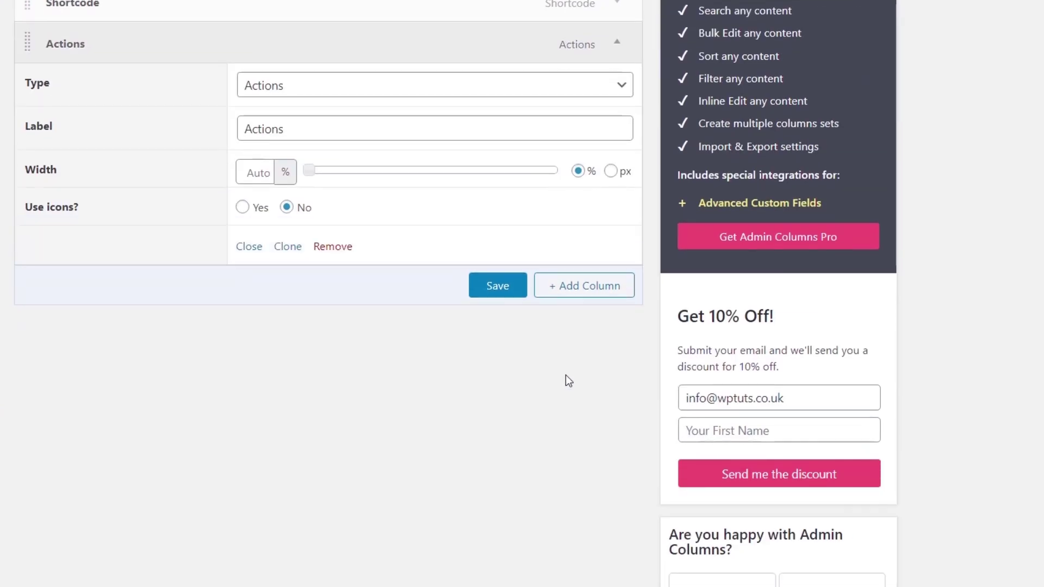
pyautogui.click(431, 91)
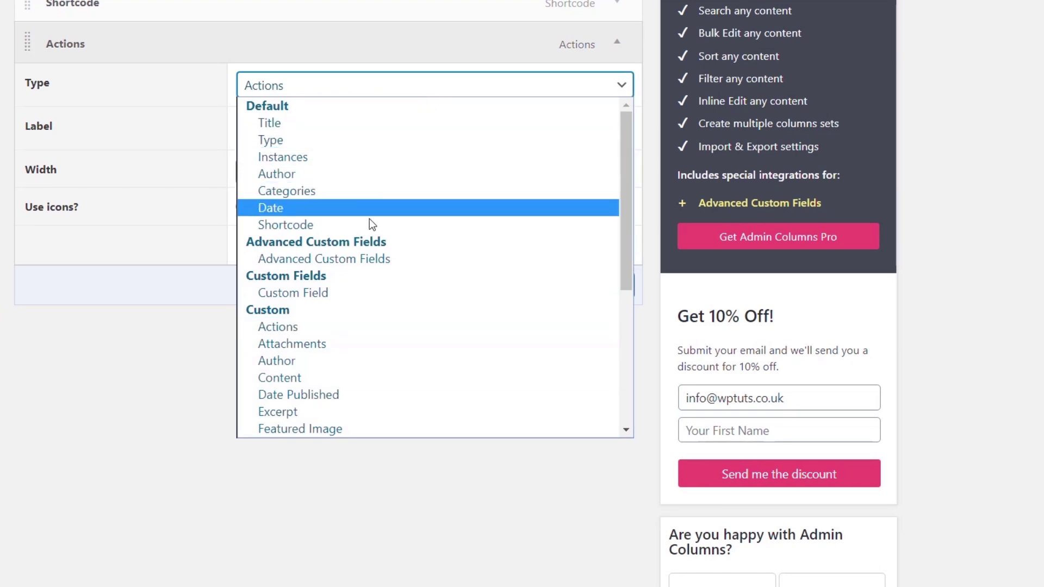
pyautogui.click(362, 256)
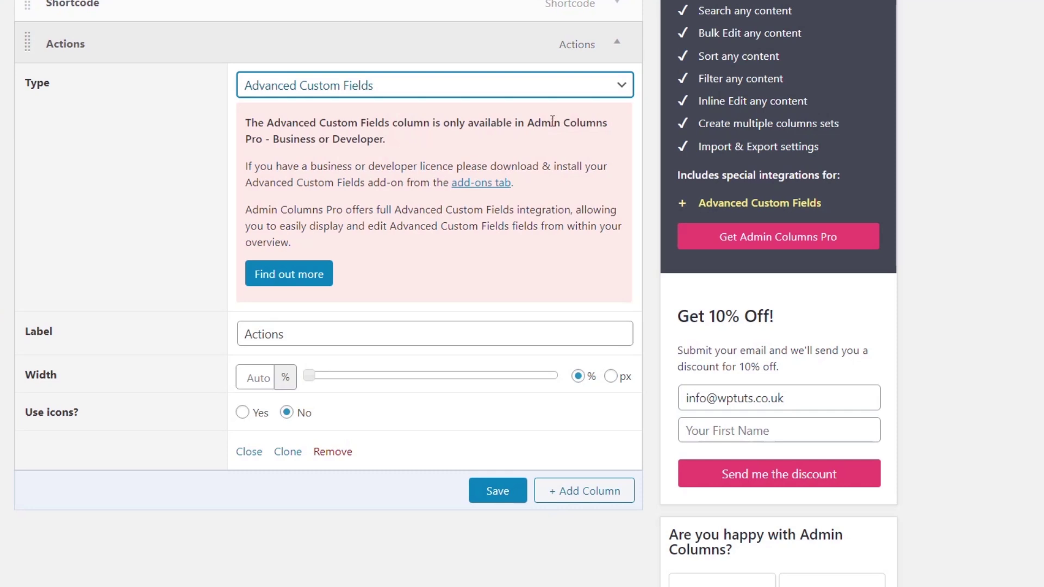
pyautogui.click(619, 88)
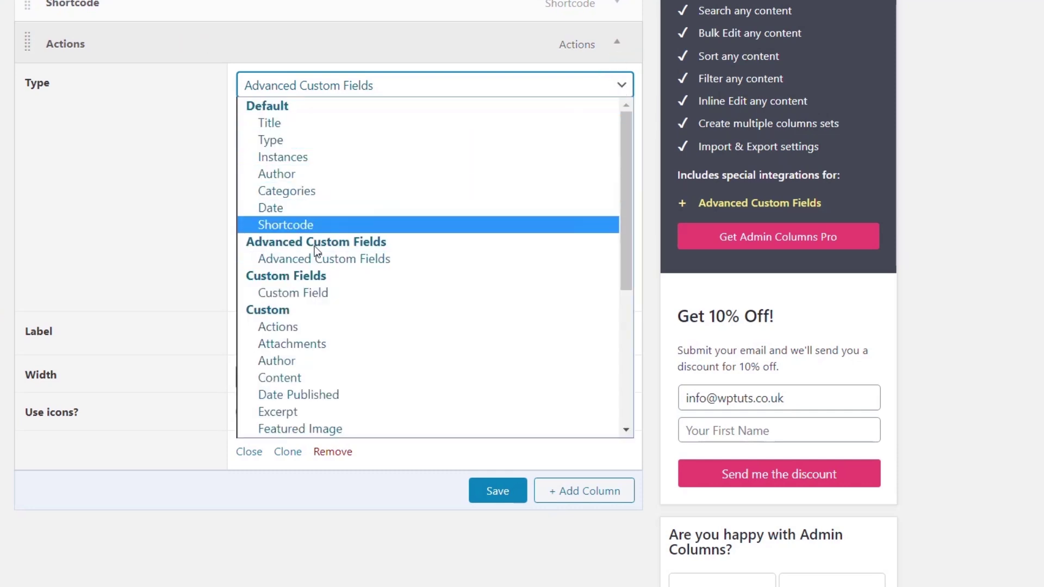
pyautogui.click(292, 294)
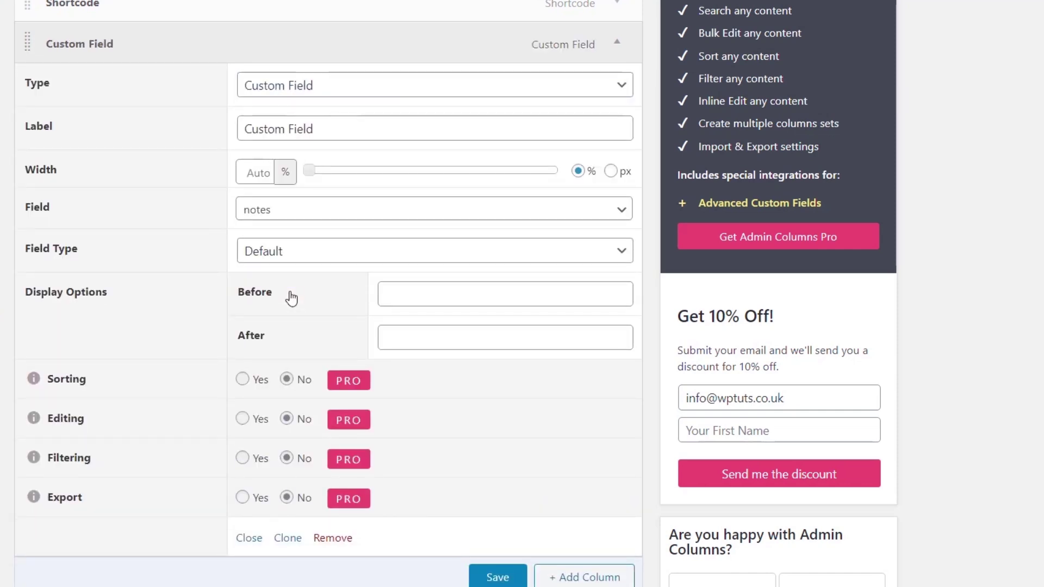
# - Label the column 'Notes', show the notes field as Text limited to 20 words, and save
pyautogui.moveTo(341, 131); pyautogui.dragTo(231, 130)
pyautogui.write('Notes')
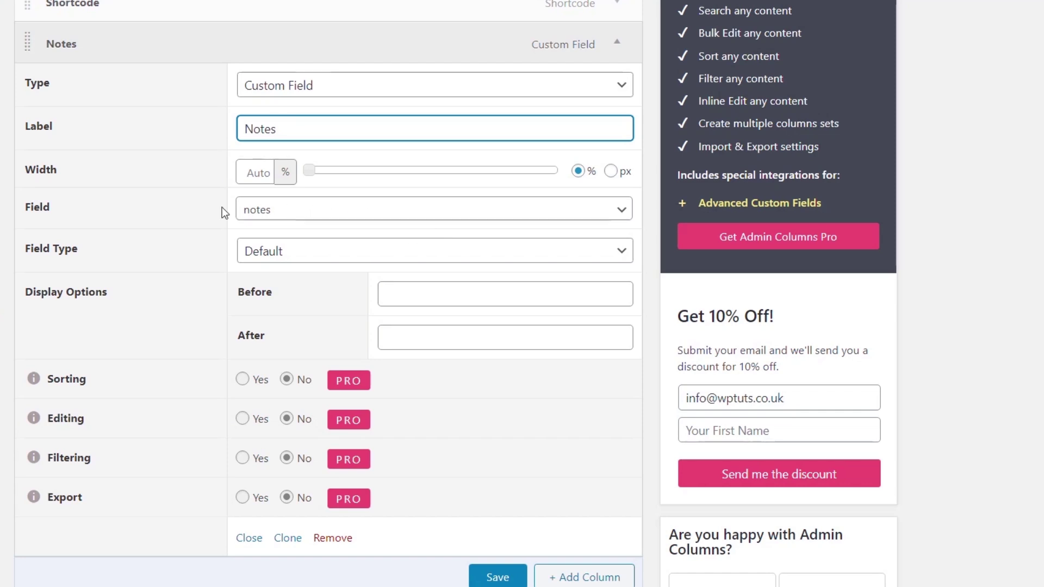
pyautogui.click(289, 214)
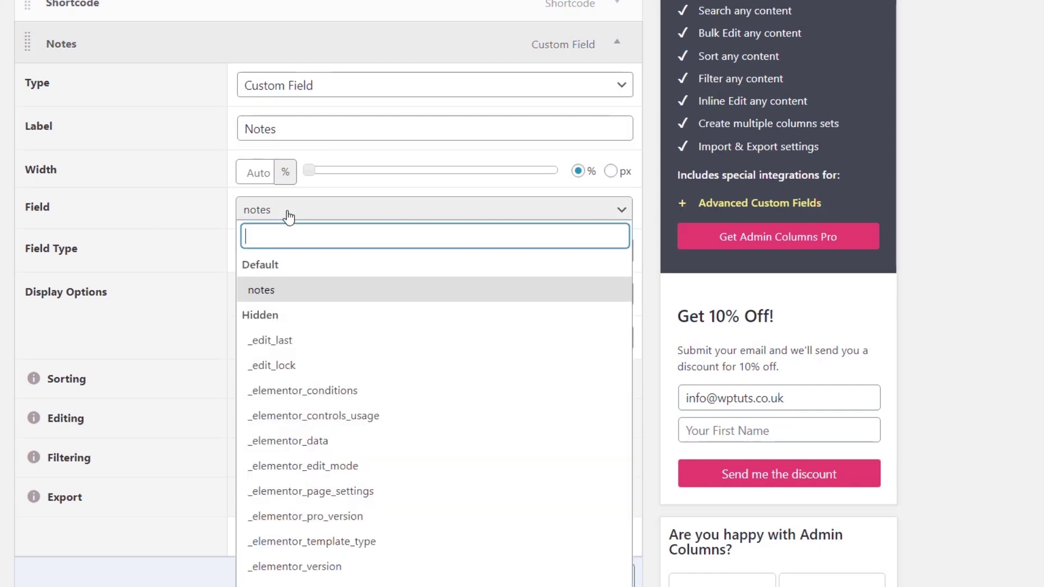
pyautogui.click(281, 293)
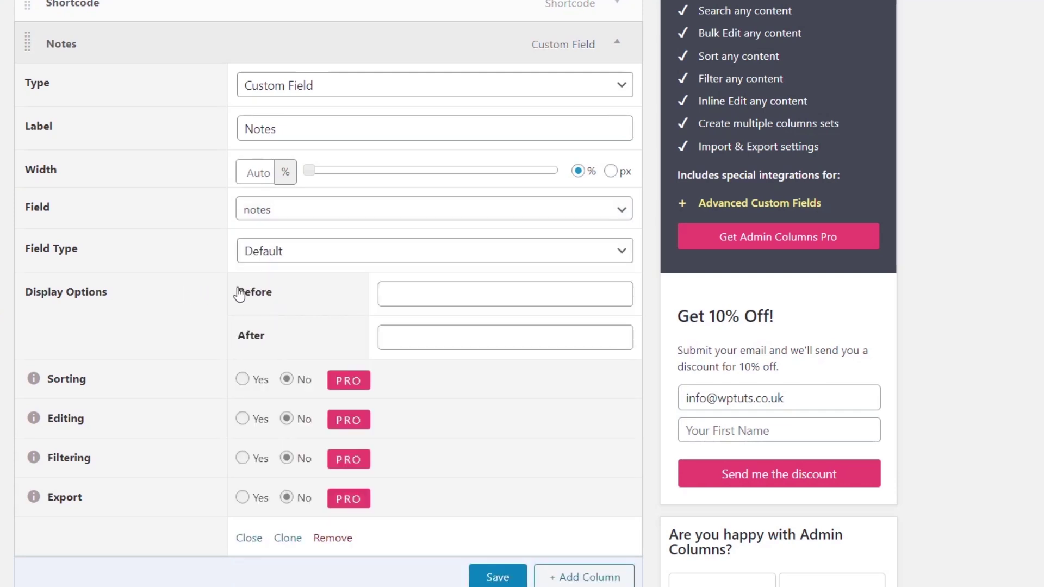
pyautogui.click(379, 257)
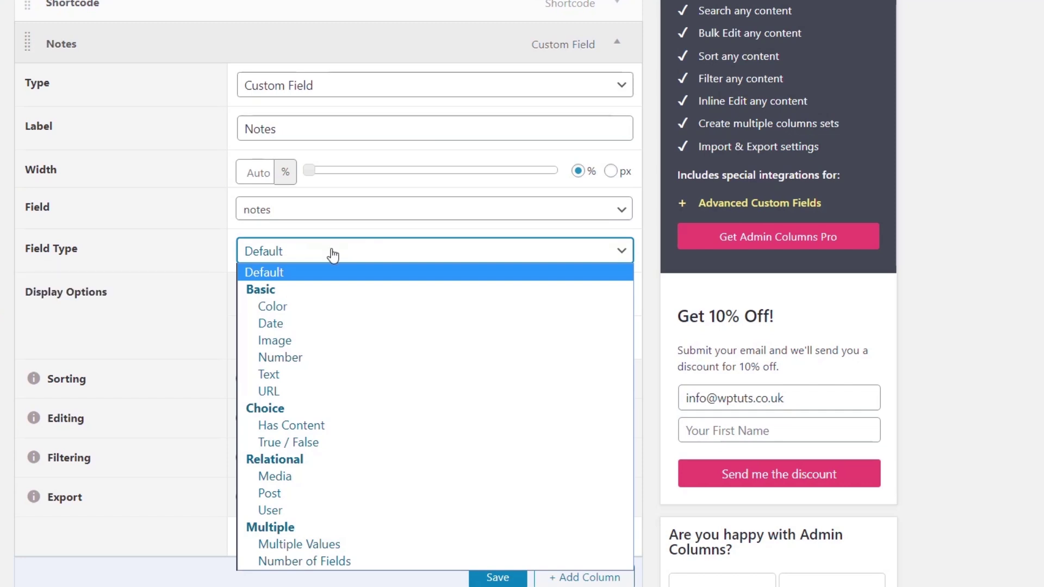
pyautogui.click(289, 374)
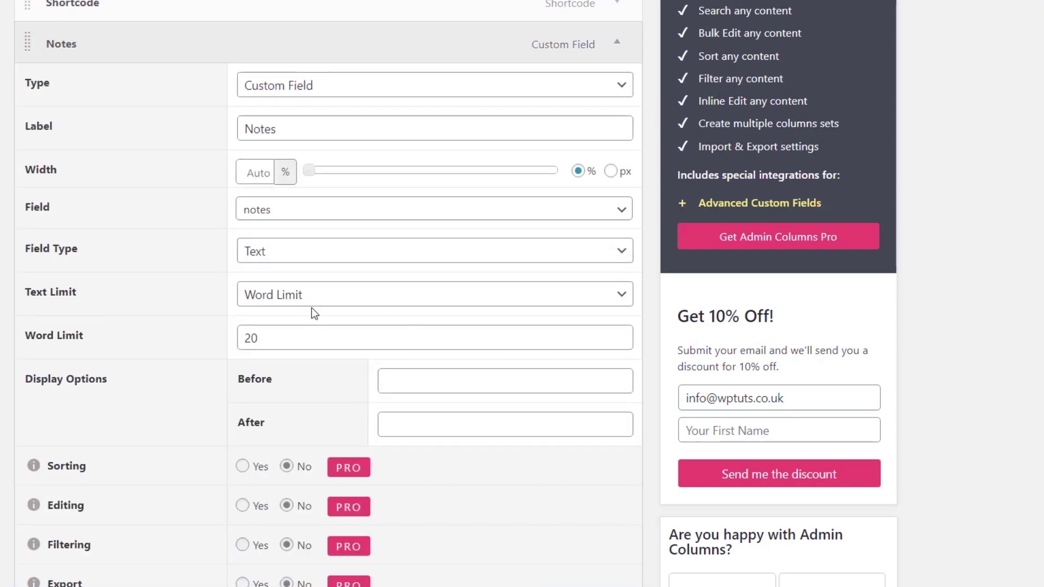
pyautogui.click(342, 300)
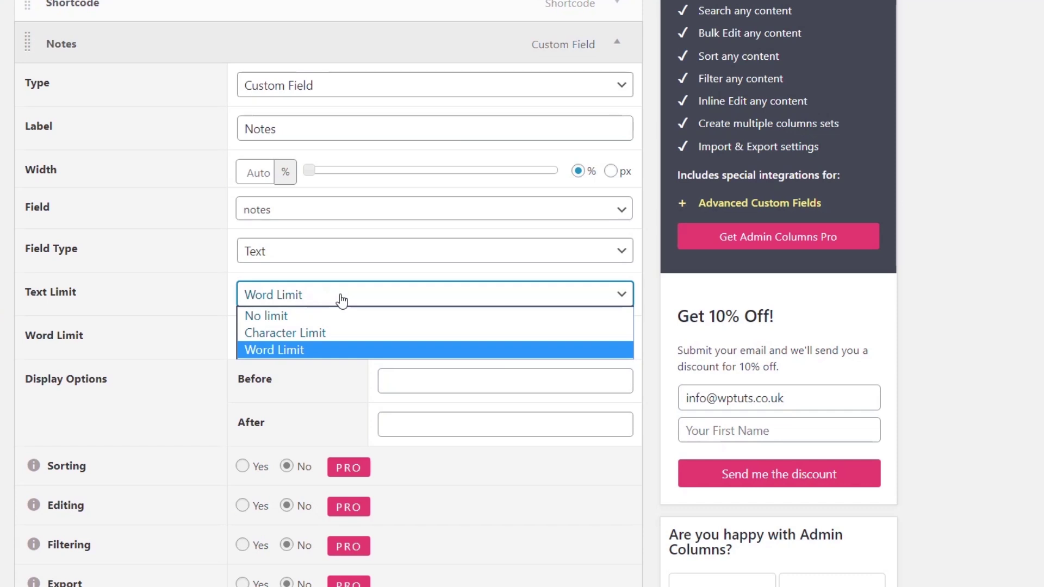
pyautogui.click(285, 350)
pyautogui.click(286, 339)
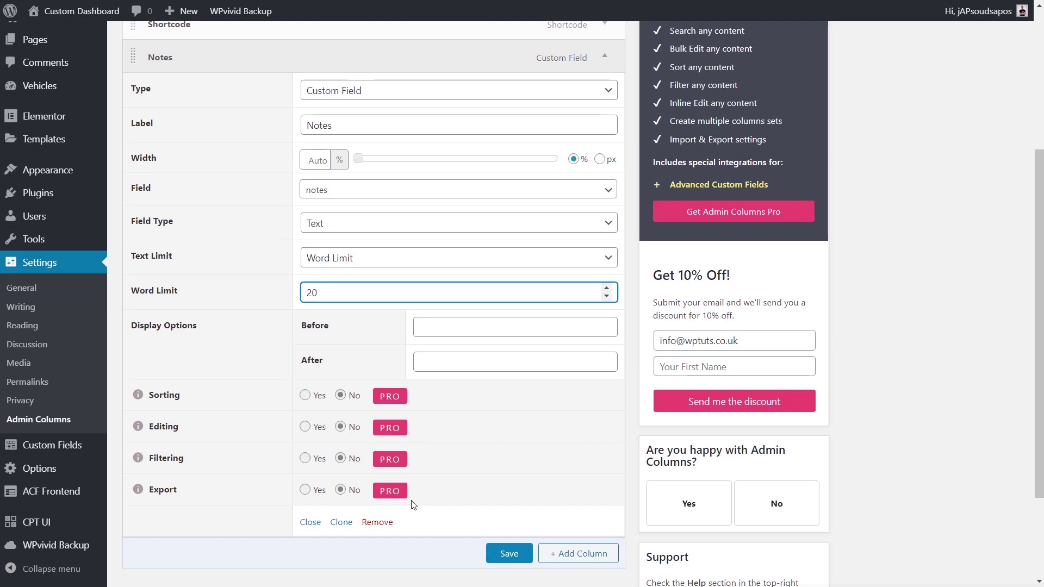
pyautogui.click(513, 552)
# - Move the Notes column directly below Title and update the column set
pyautogui.scroll(4, 560, 494)
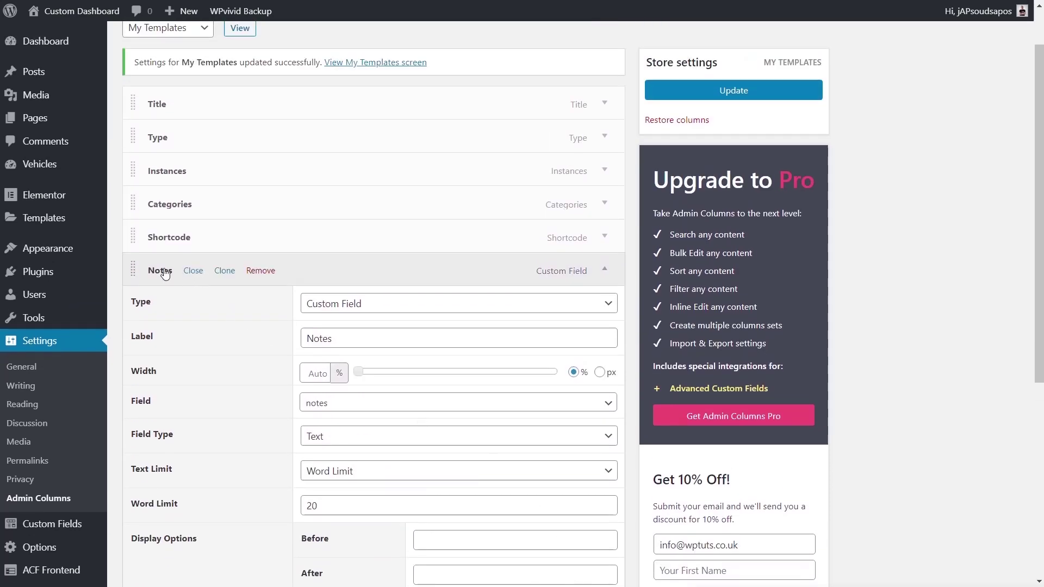
pyautogui.click(188, 271)
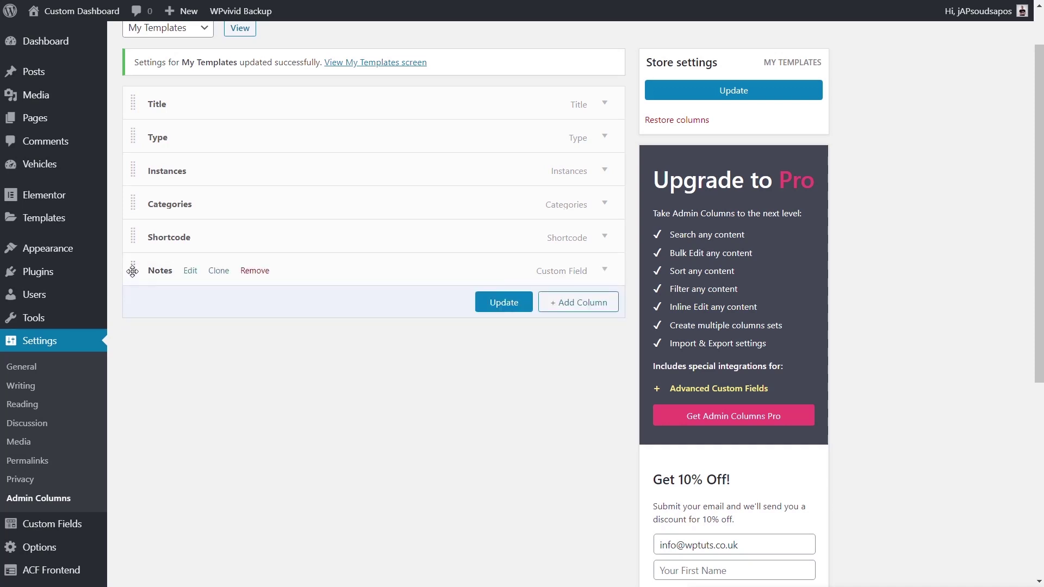
pyautogui.moveTo(132, 271); pyautogui.dragTo(132, 137)
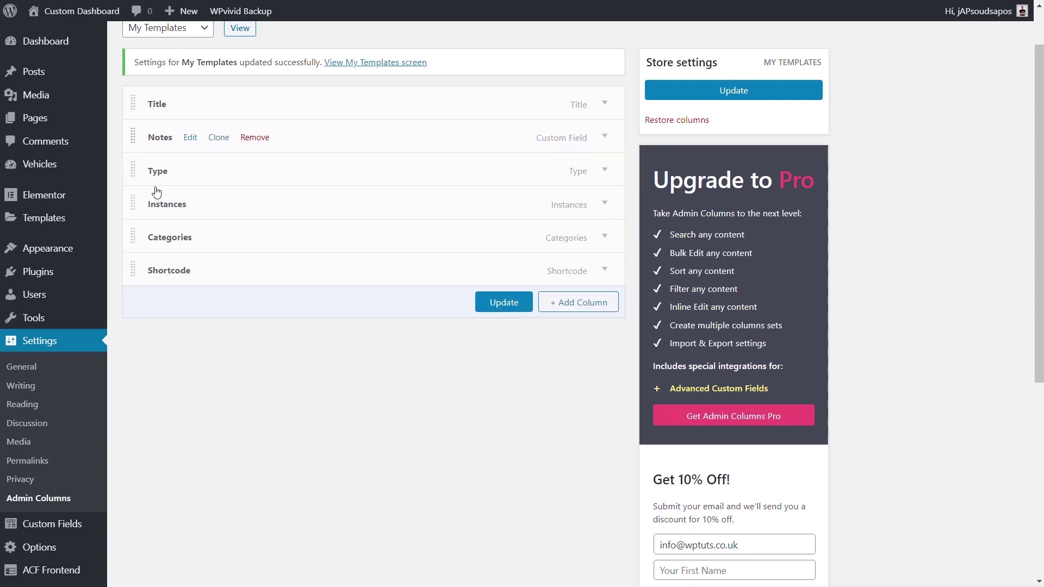
pyautogui.click(758, 88)
# - Open Templates > Theme Builder to see the Notes column showing the Default Header's note
pyautogui.moveTo(46, 225)
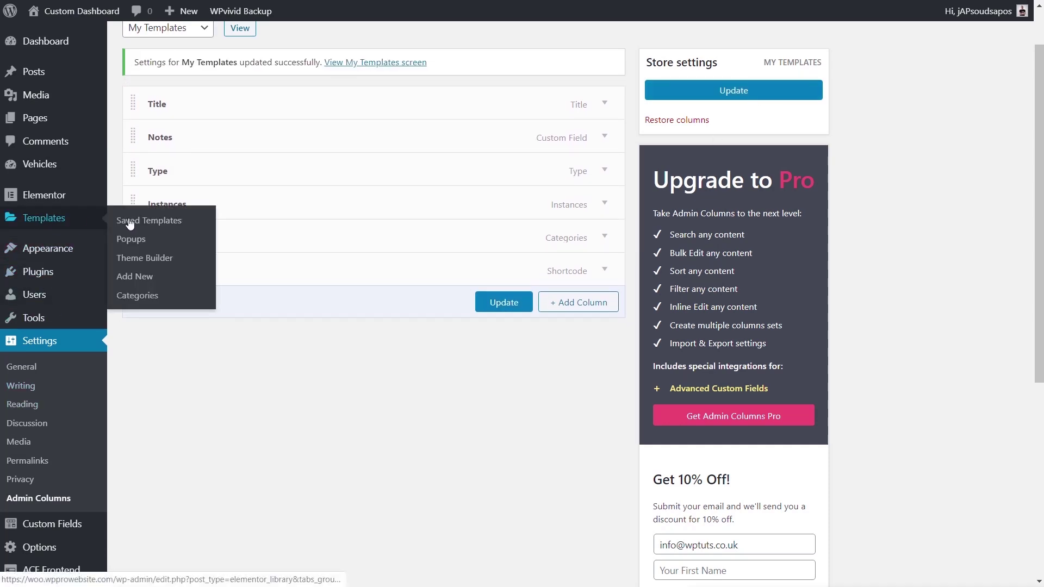
pyautogui.click(134, 261)
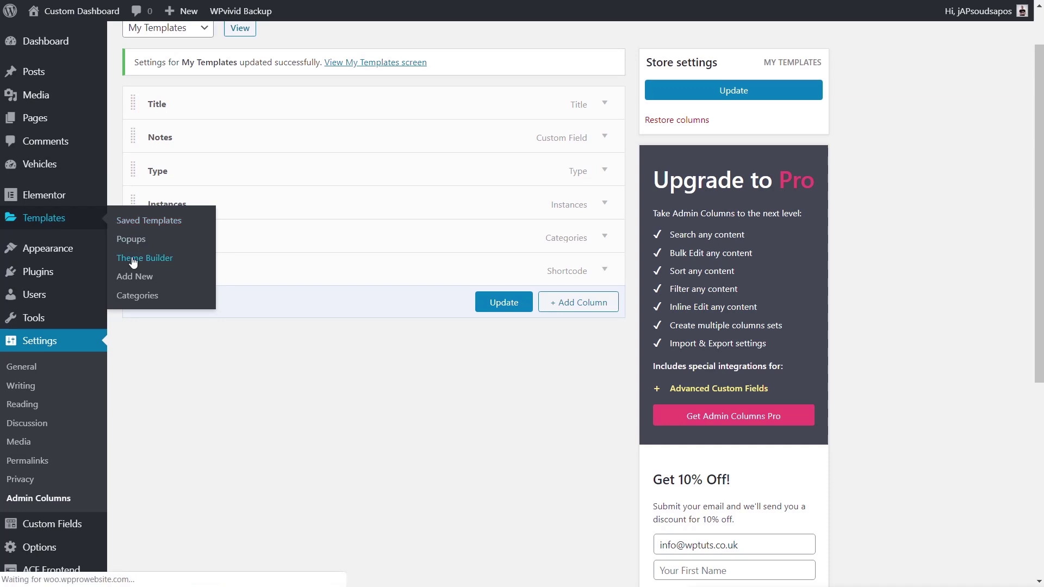